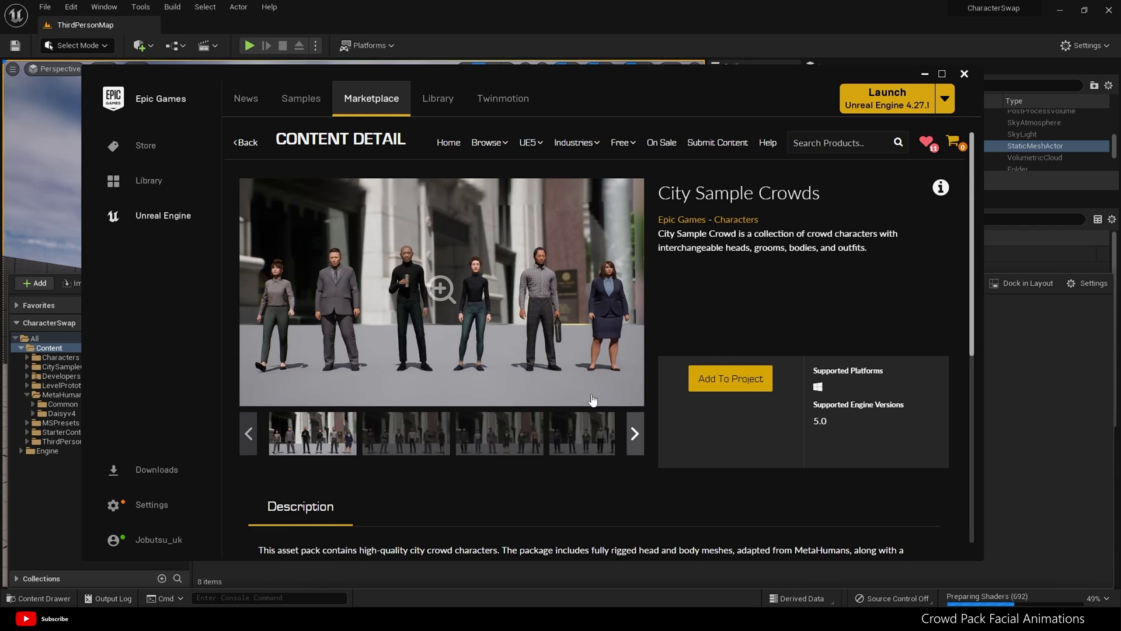
Step: Browse the City Sample Crowds gallery, viewing its second and fourth crowd screenshots
scroll(590, 423, down, 4)
scroll(592, 428, up, 4)
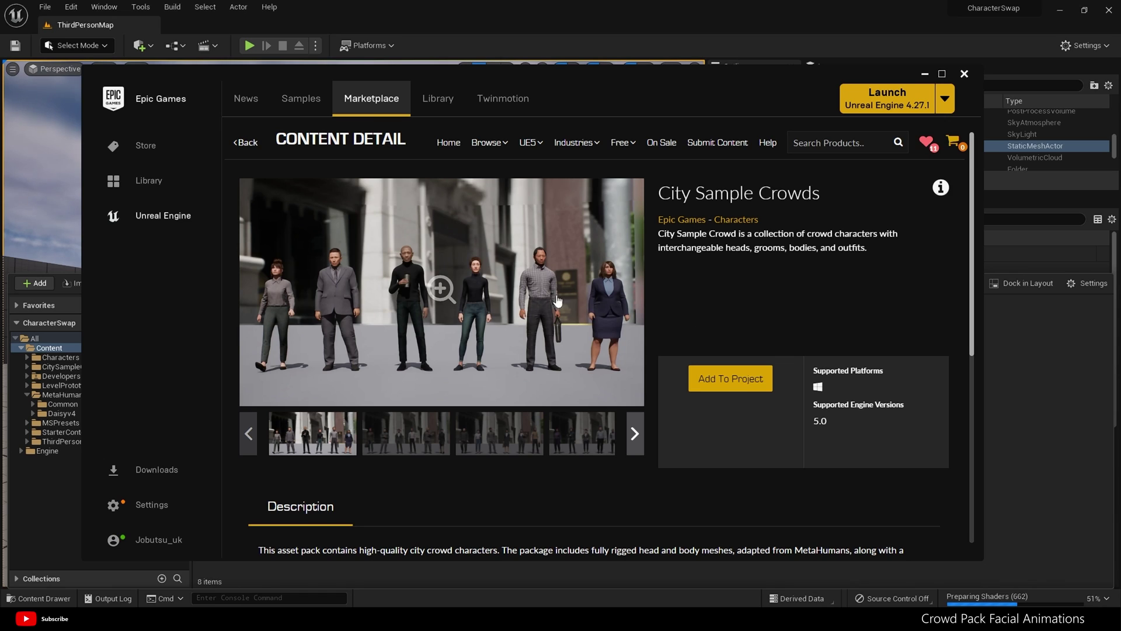
click(406, 433)
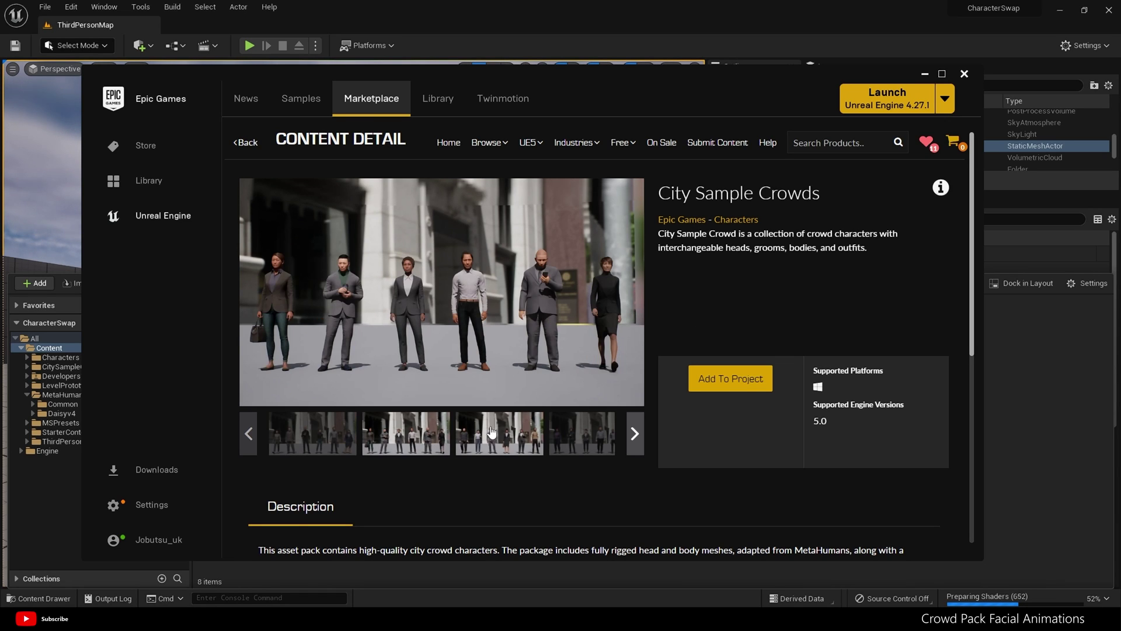
click(586, 438)
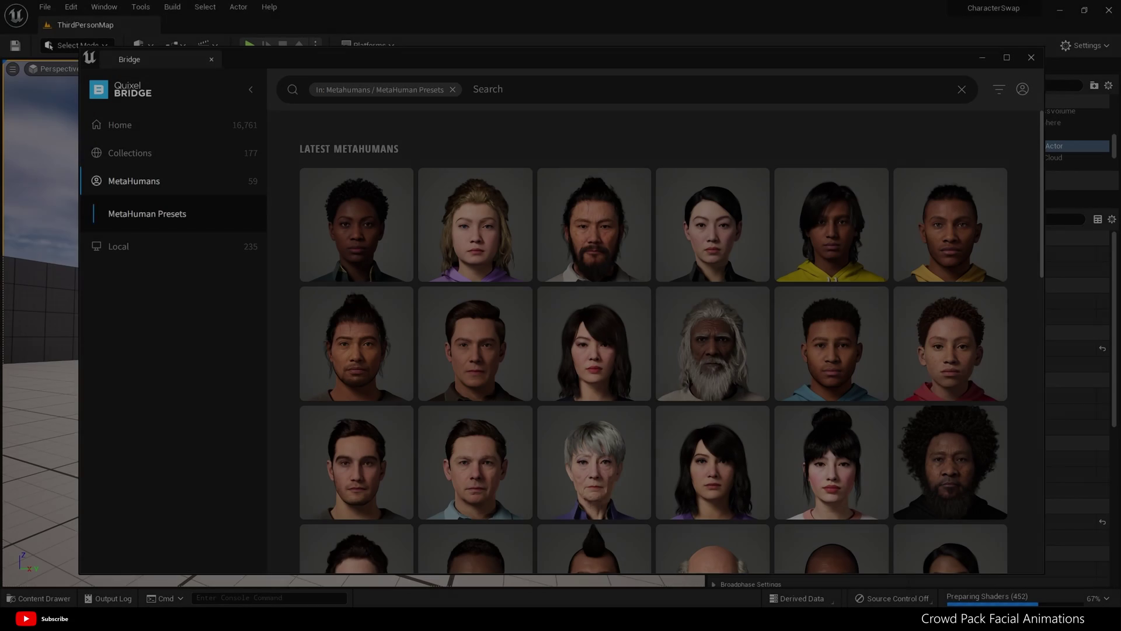
Step: Scroll through the MetaHuman Presets in Bridge, move the window aside, then close Bridge
scroll(730, 323, down, 1)
scroll(730, 324, down, 3)
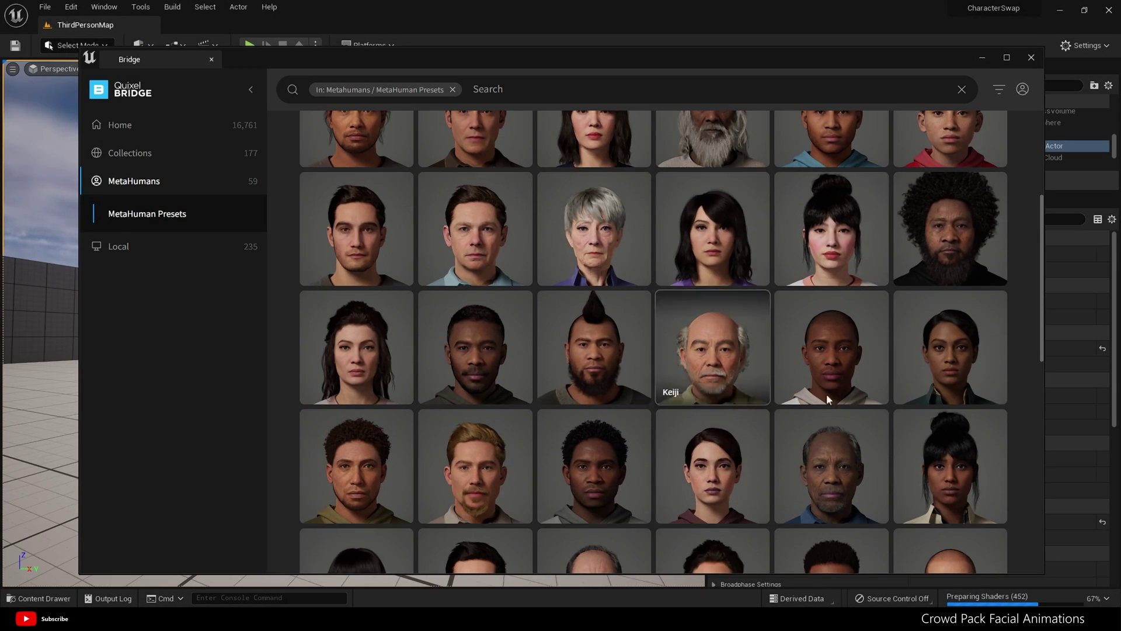
scroll(689, 341, up, 5)
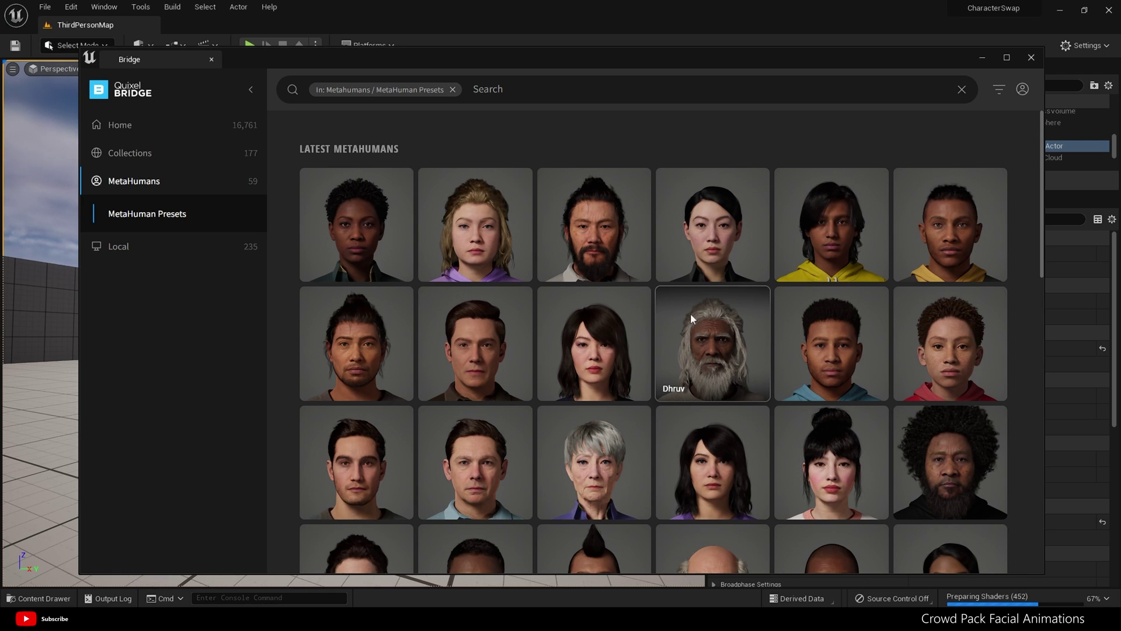
drag(449, 55, 419, 38)
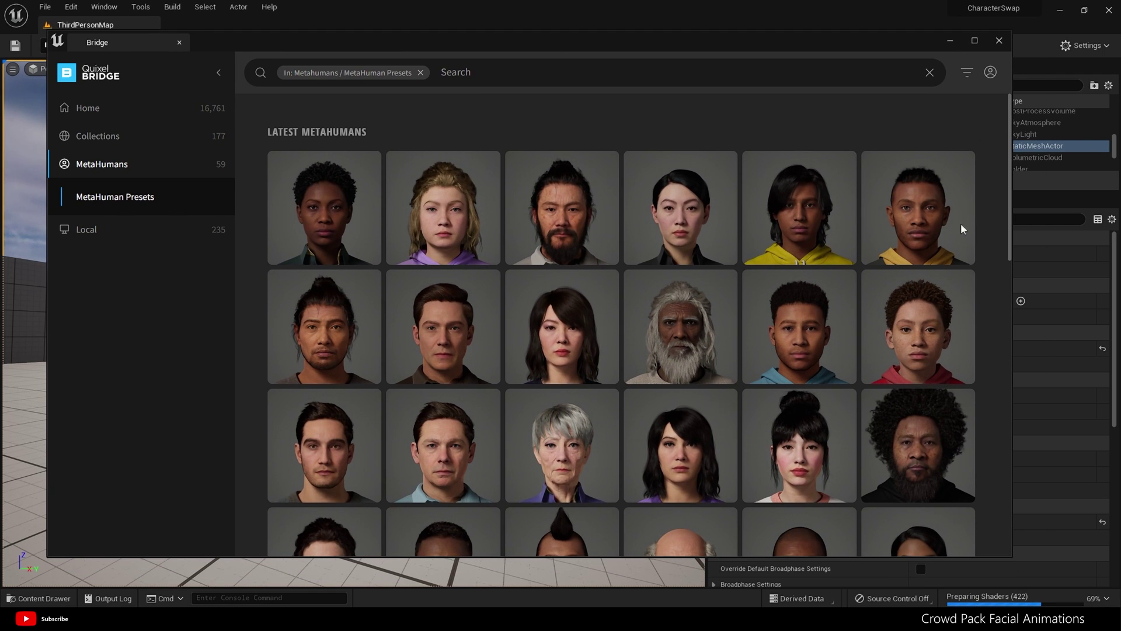
scroll(965, 240, down, 5)
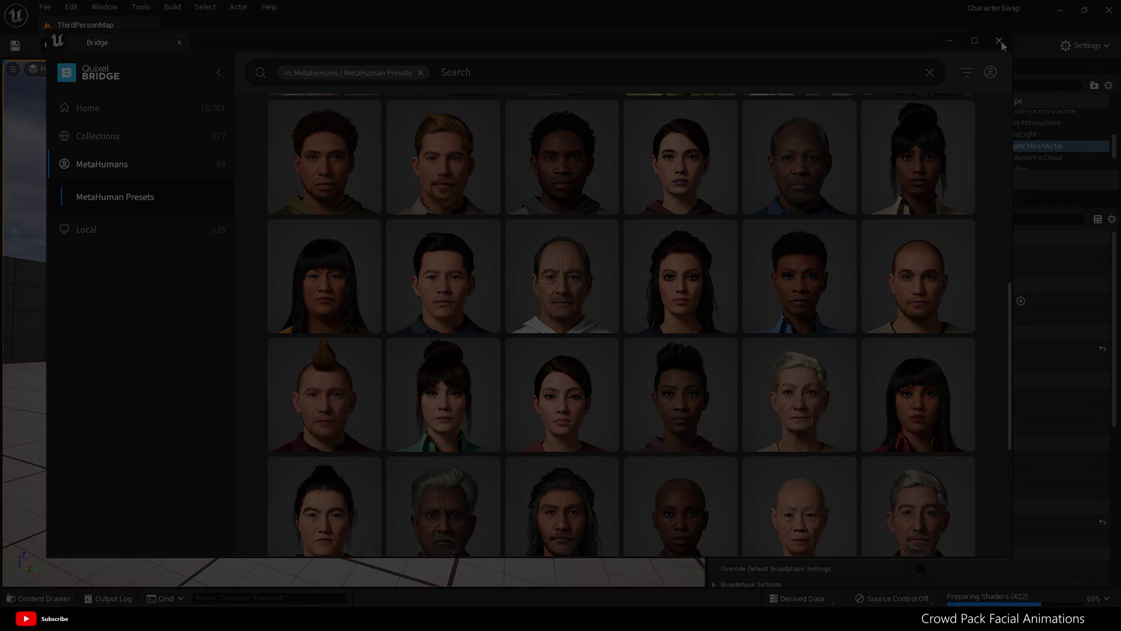
click(999, 41)
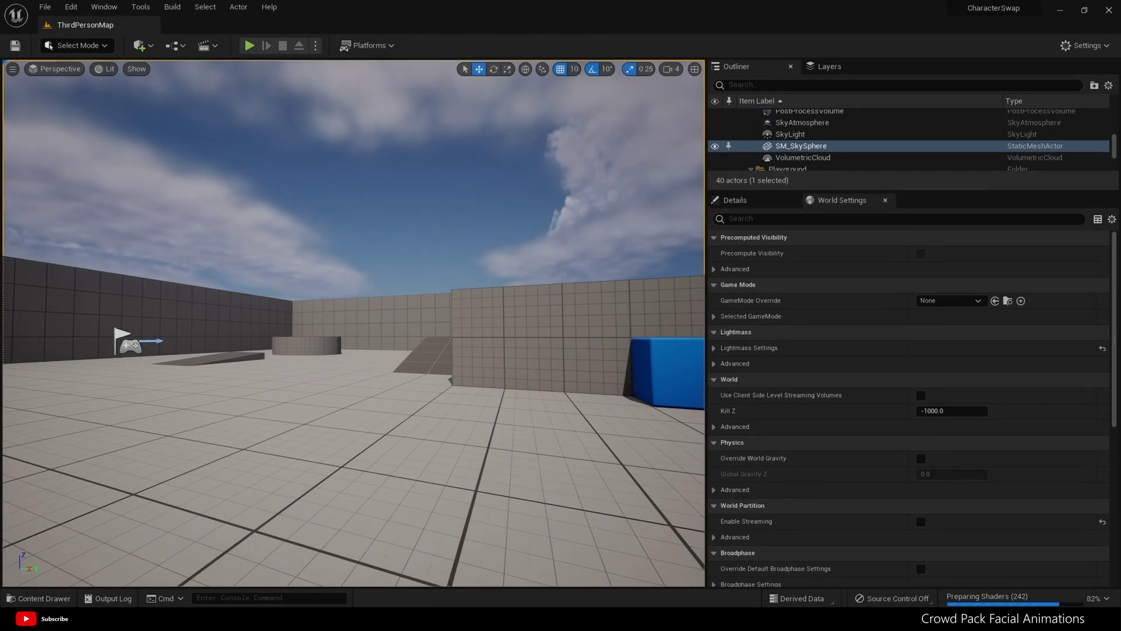
Step: Go to Content > CitySampleCrowd > Character > Anims > Facial and open Crowd_Happy
click(39, 598)
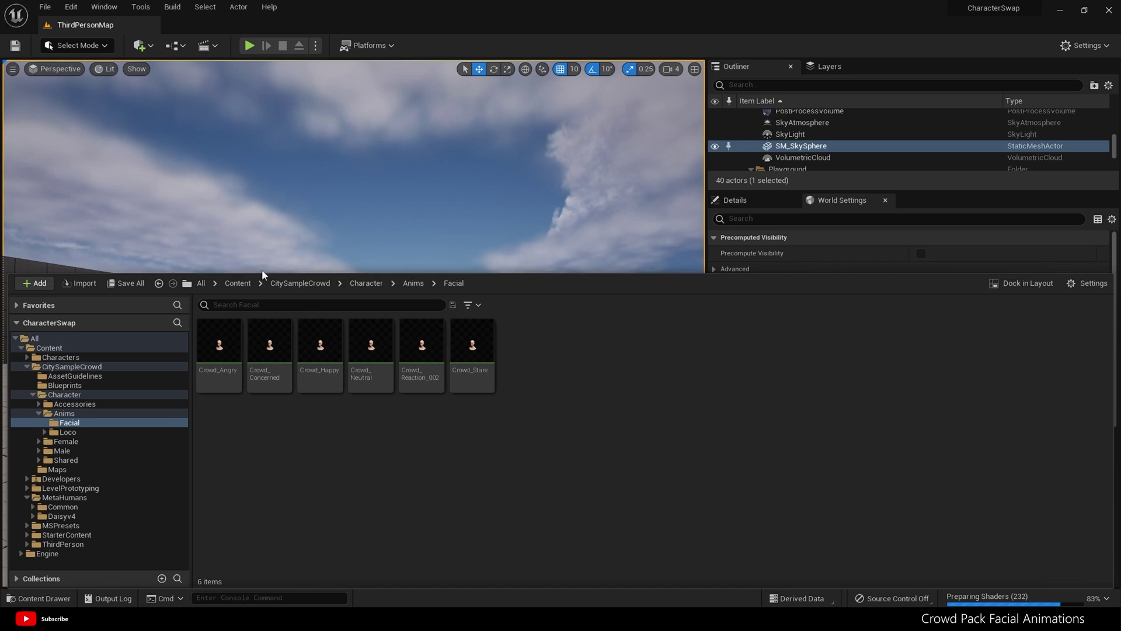
click(243, 283)
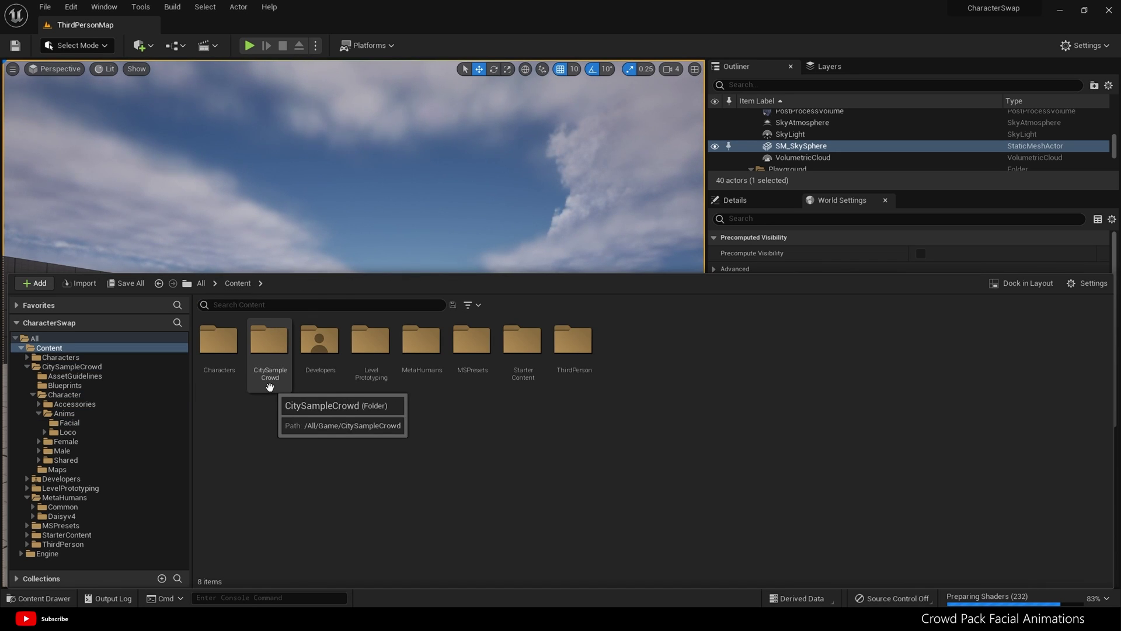
double_click(269, 373)
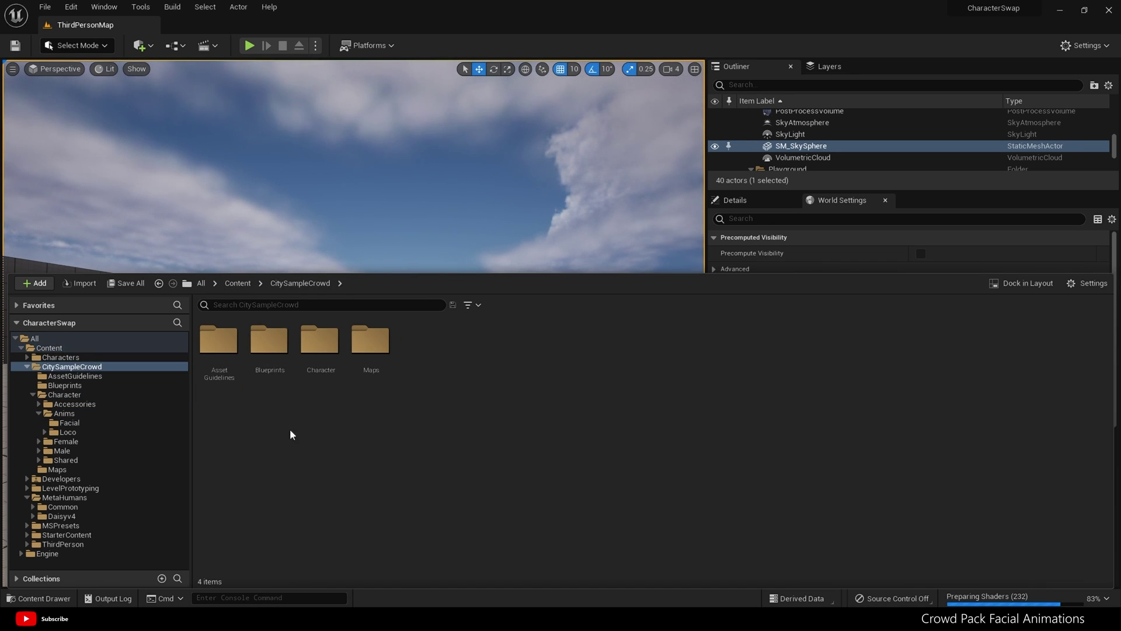
double_click(332, 378)
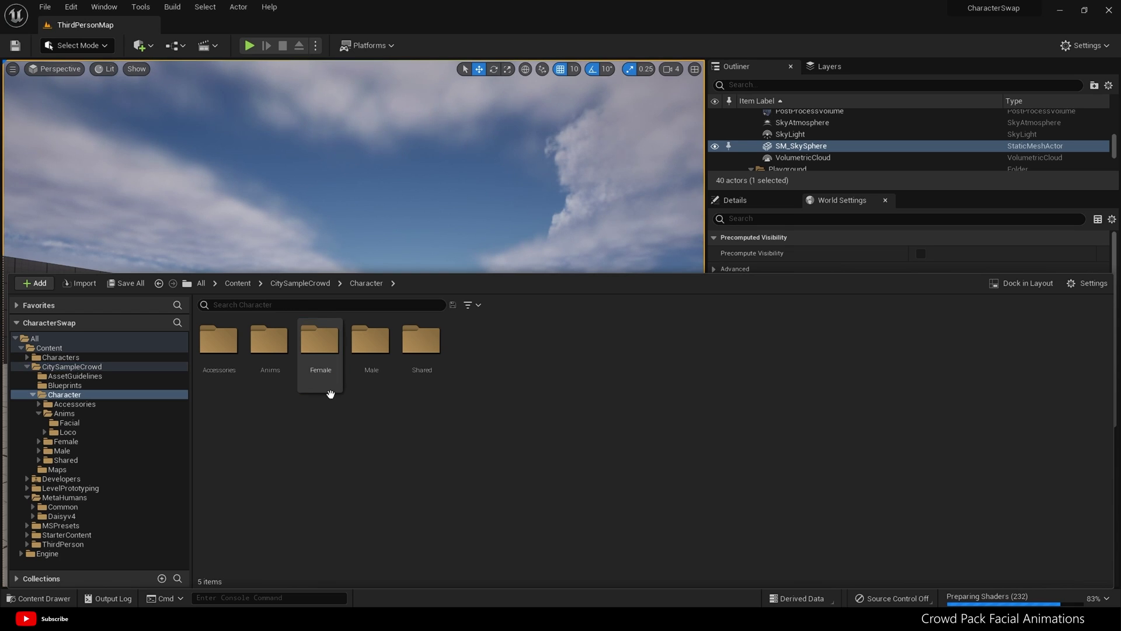
double_click(270, 374)
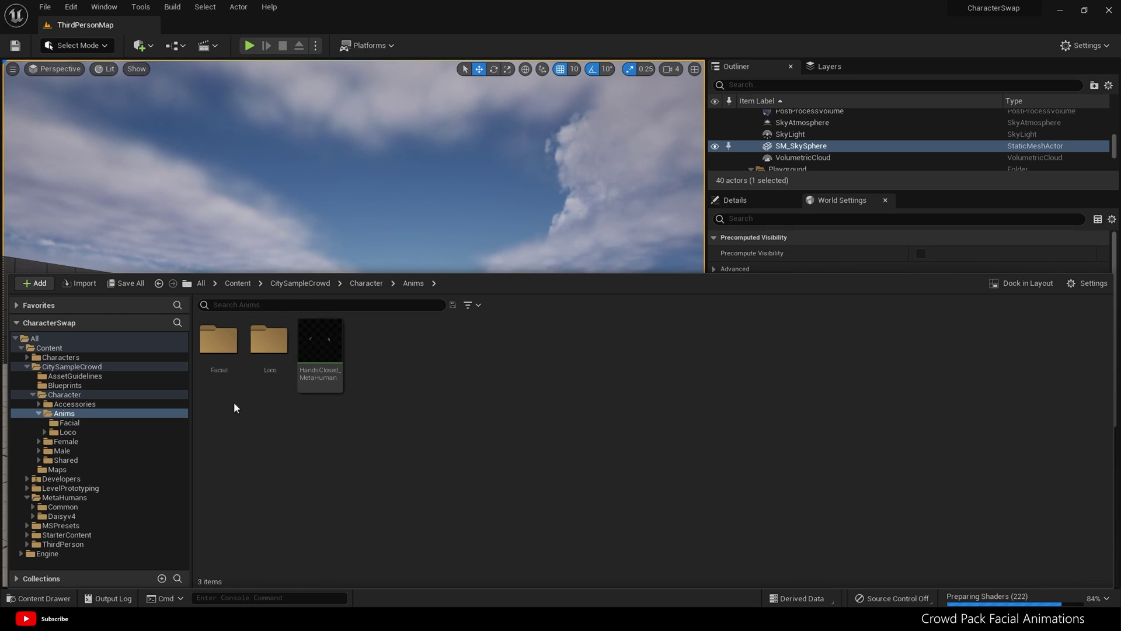
click(224, 382)
double_click(224, 383)
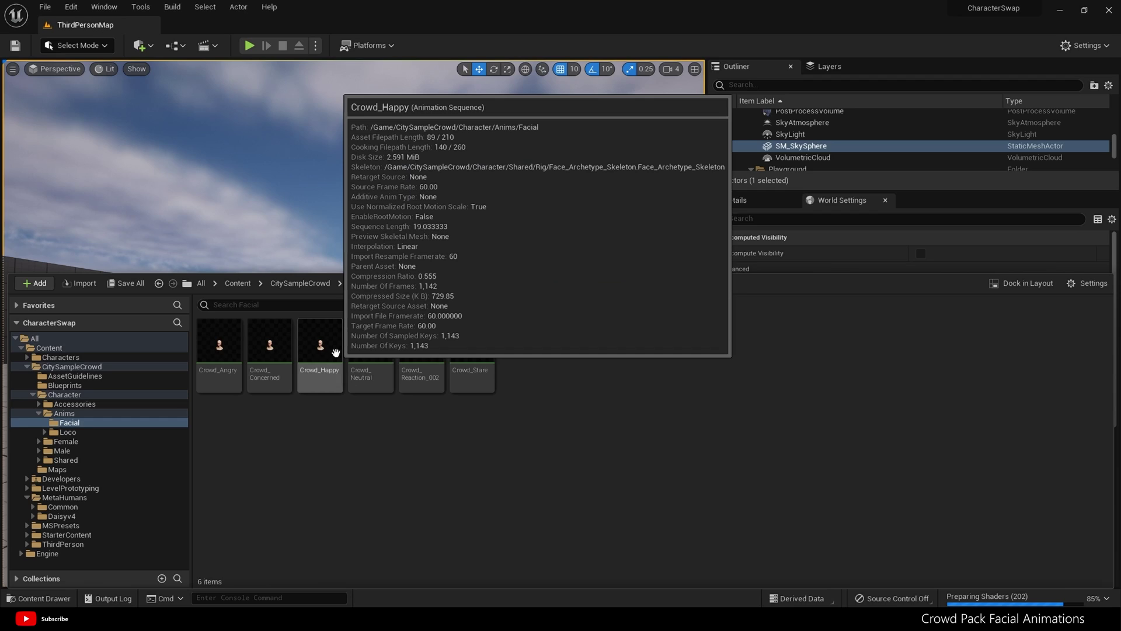
click(335, 352)
double_click(336, 352)
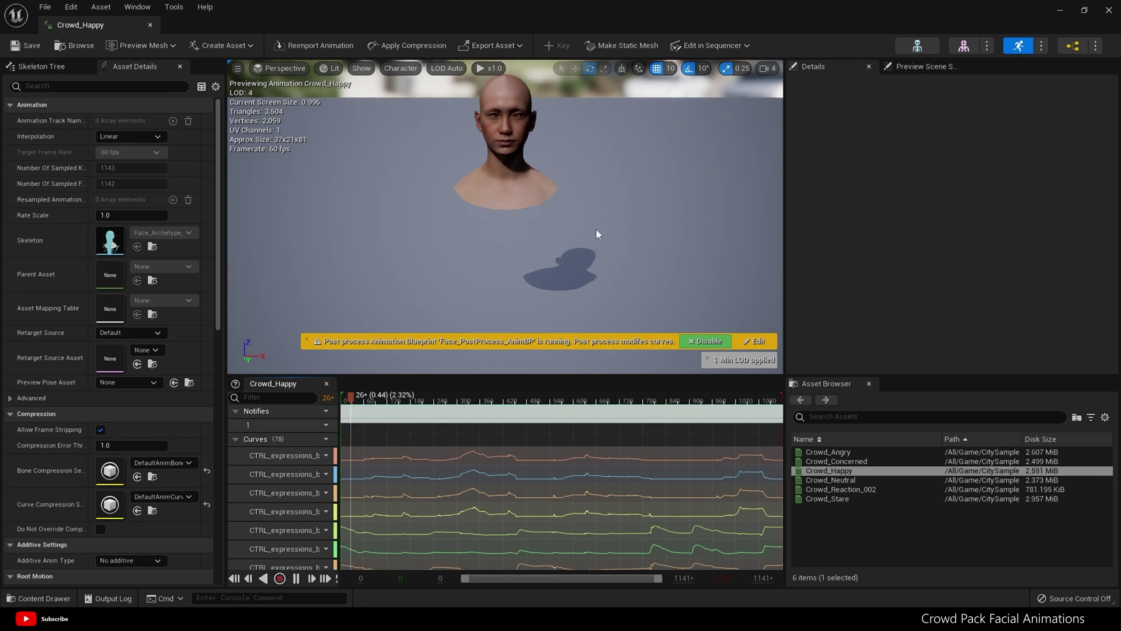
Step: Dolly the preview camera in close on the MetaHuman face during Crowd_Happy playback
drag(604, 263, 605, 220)
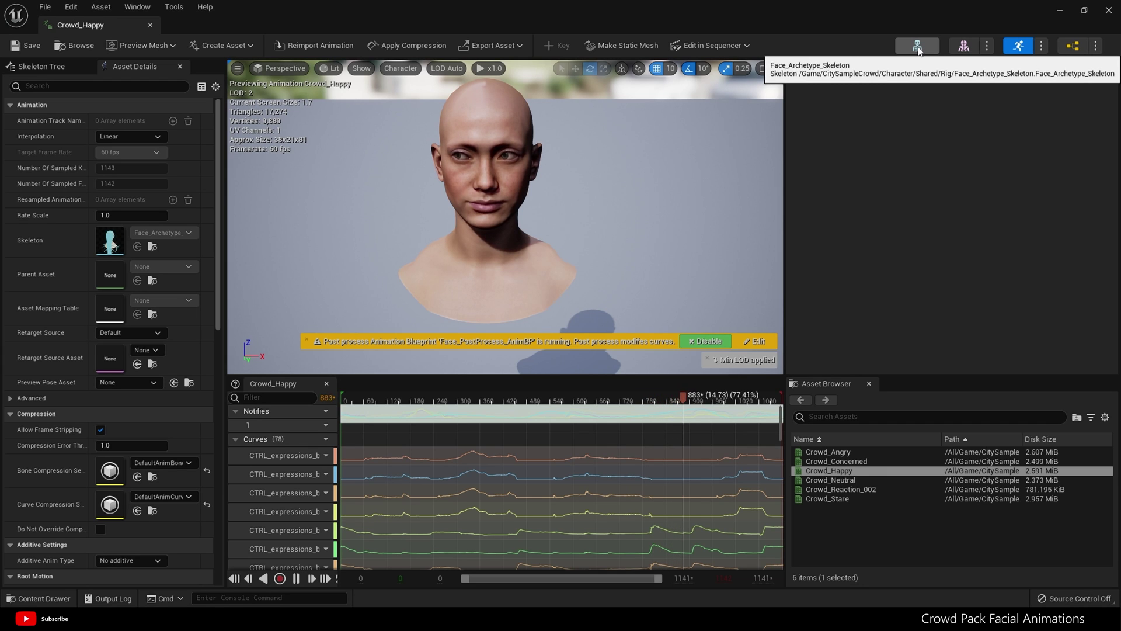
Step: Open the crowd Face_Archetype_Skeleton, set its compatible skeleton to the MetaHuman face skeleton, and save
click(918, 47)
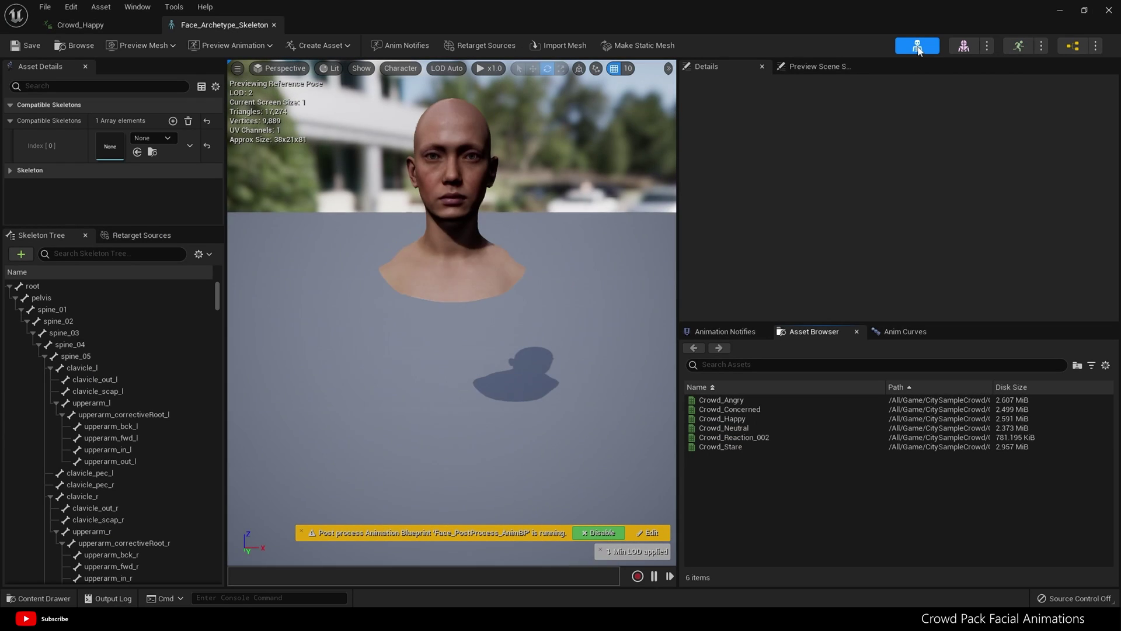
click(188, 120)
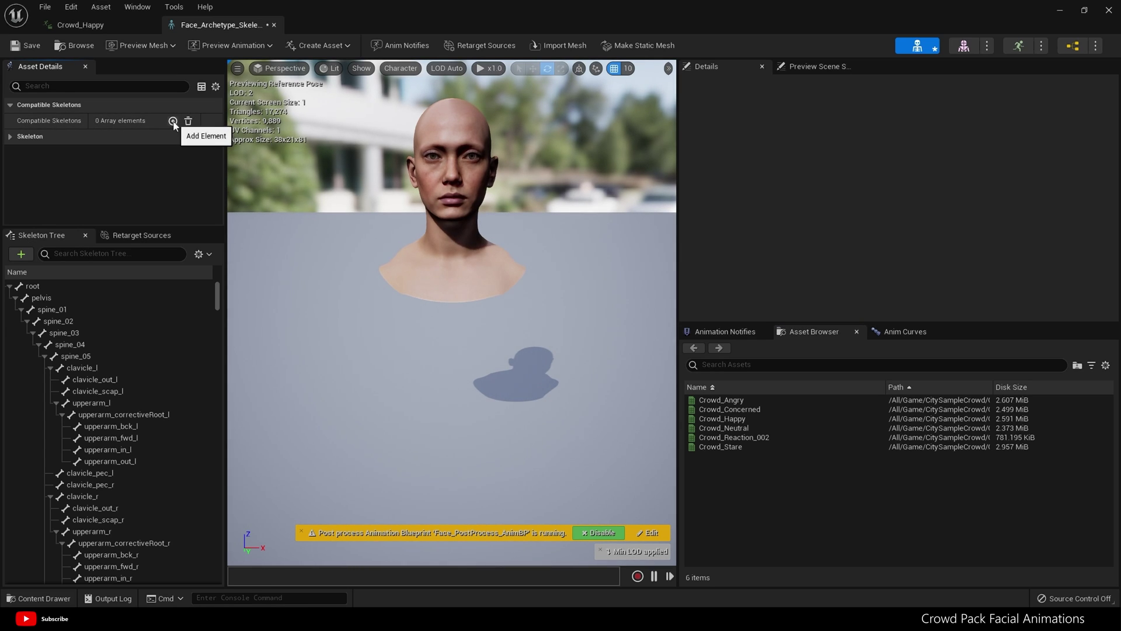
click(173, 121)
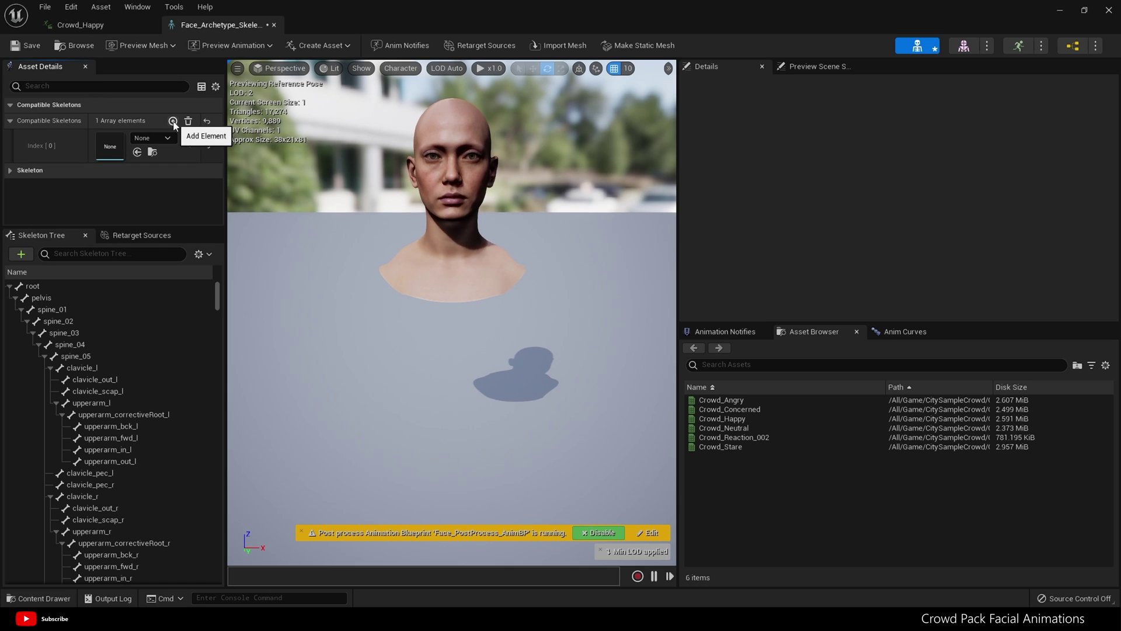
click(164, 139)
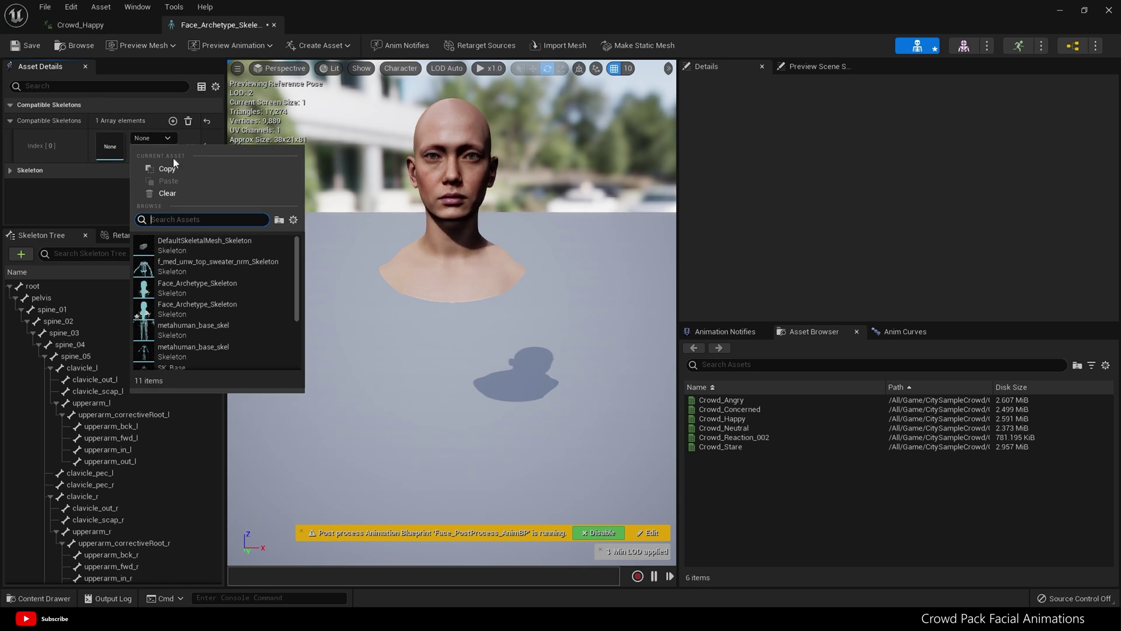
mouse_move(202, 281)
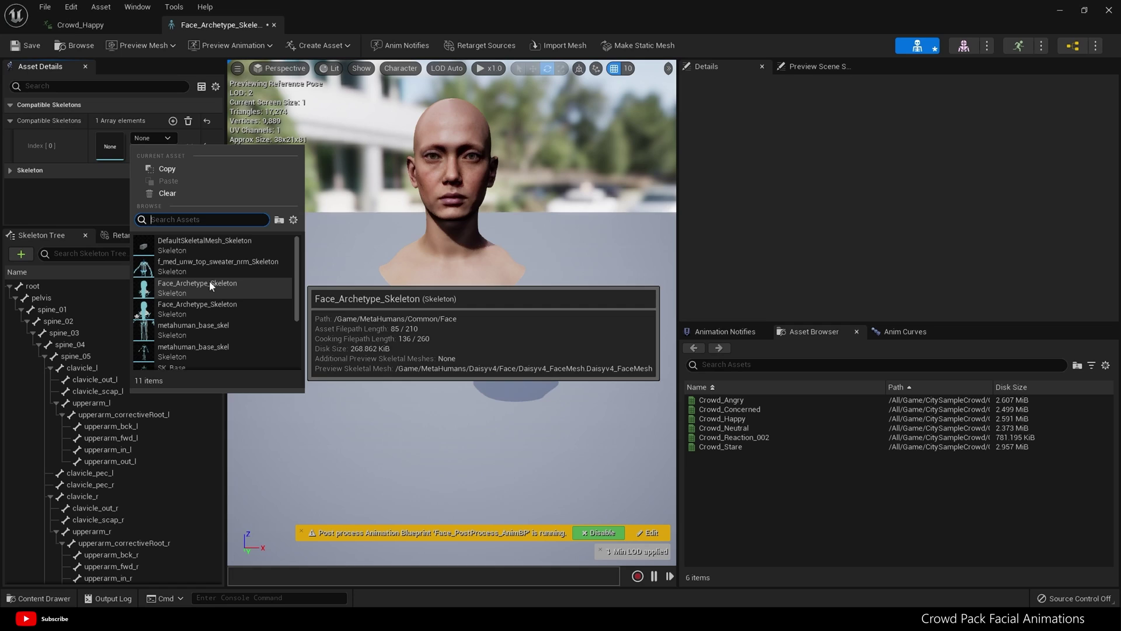
click(209, 280)
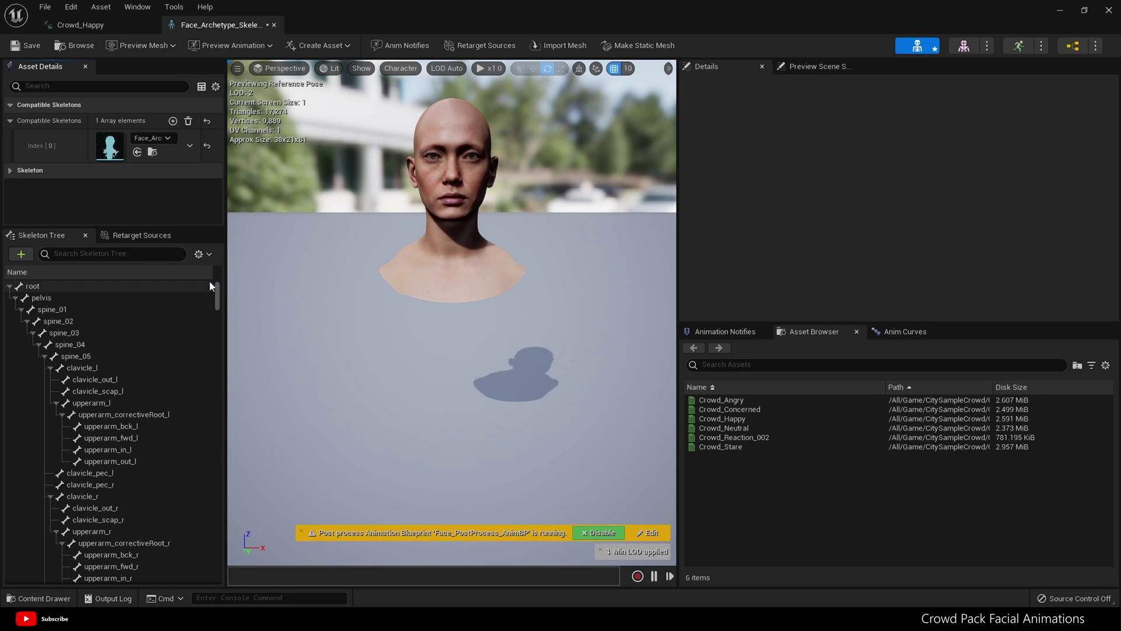
click(21, 47)
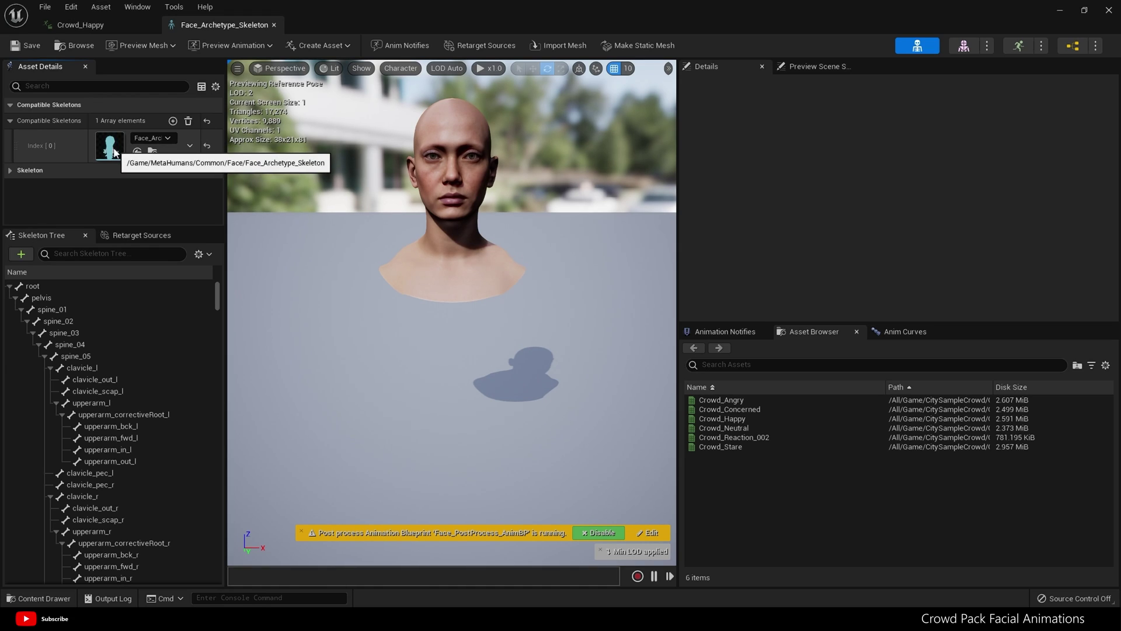
Step: Open the MetaHuman face skeleton, add CitySampleCrowd Face_Archetype_Skeleton under Compatible Skeletons, and save
double_click(115, 153)
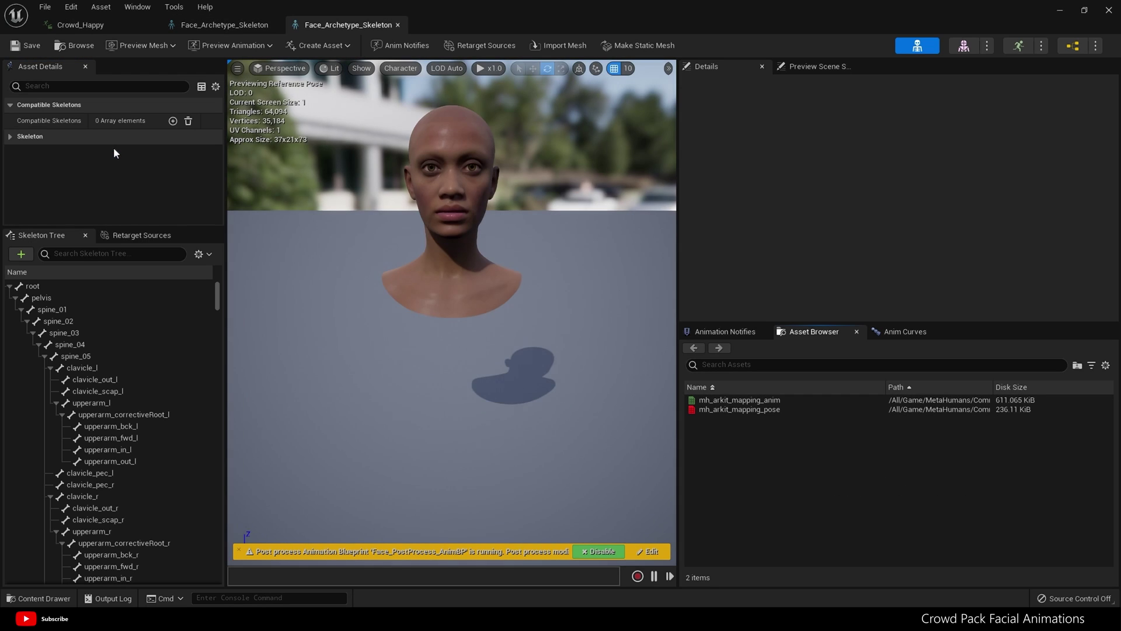
scroll(416, 164, up, 3)
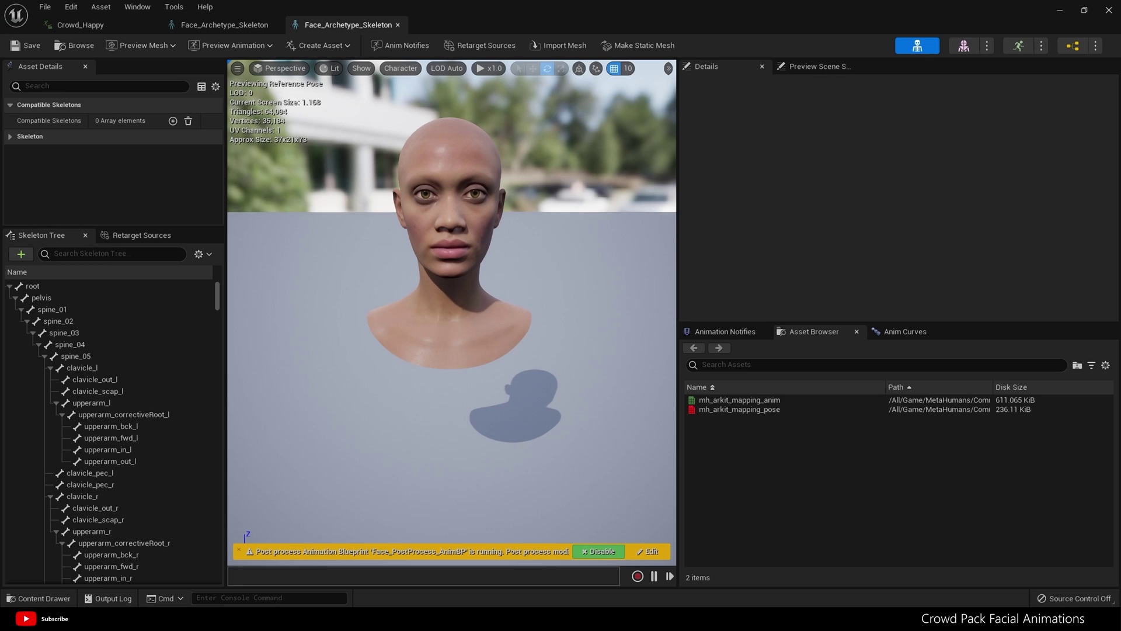
click(172, 121)
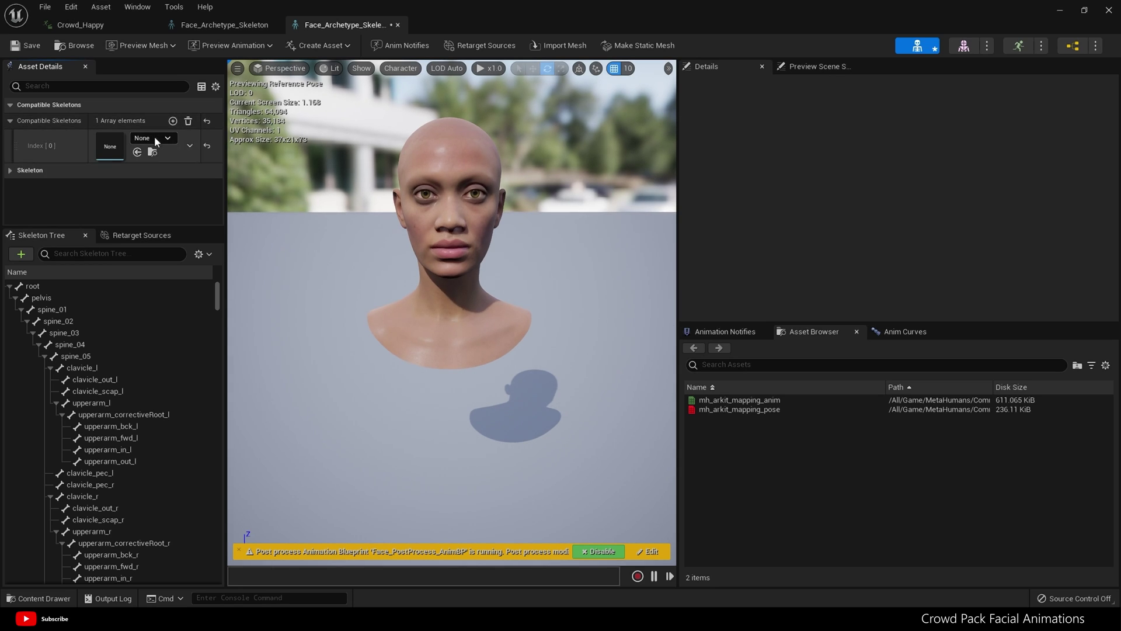
click(153, 138)
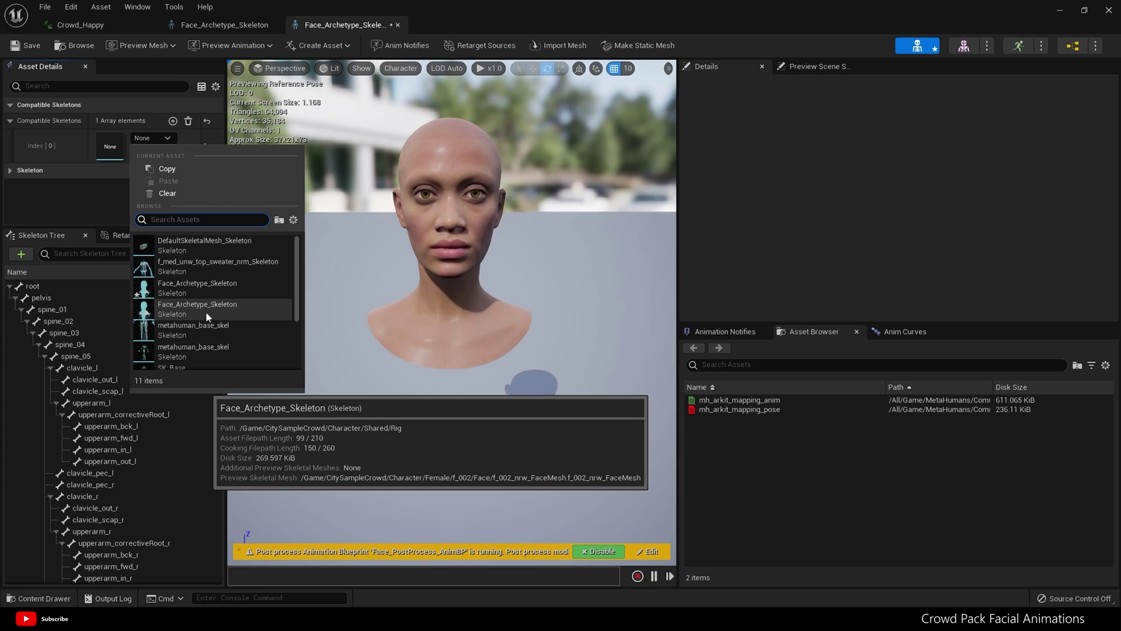
click(205, 311)
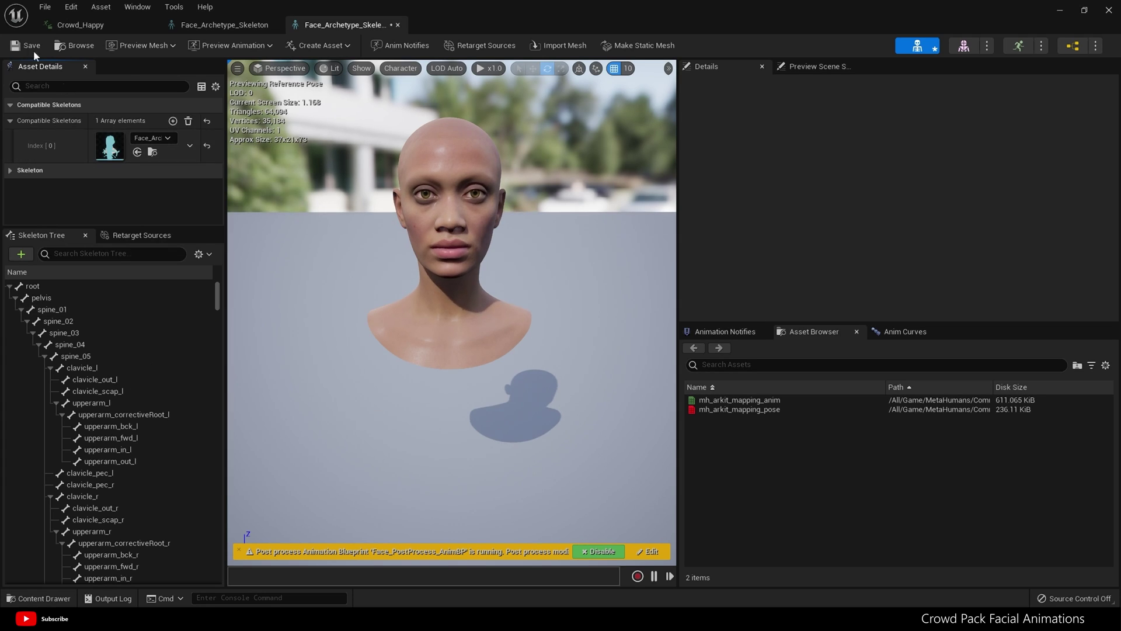
click(28, 47)
Step: Pick Crowd_Happy as the preview animation so it plays on the MetaHuman head
click(244, 44)
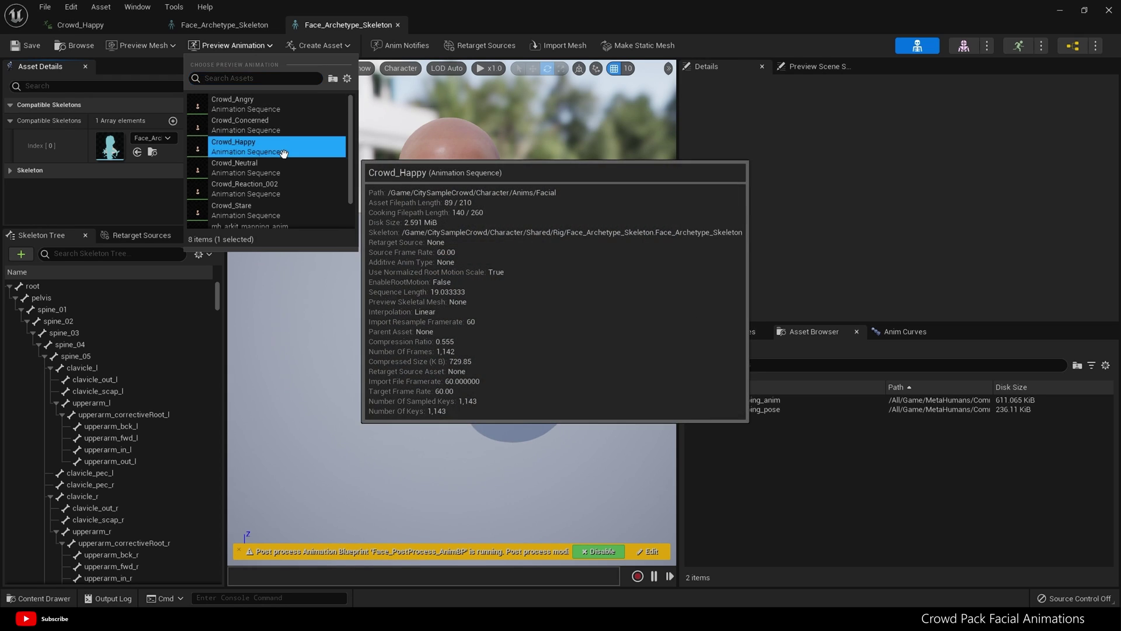
click(285, 149)
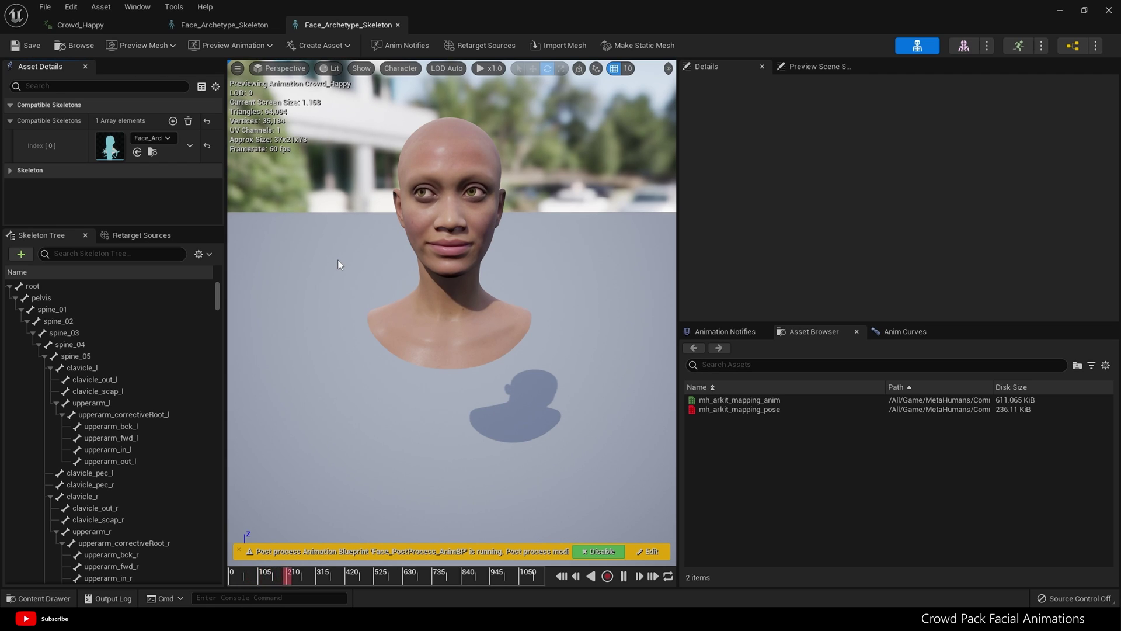
click(188, 124)
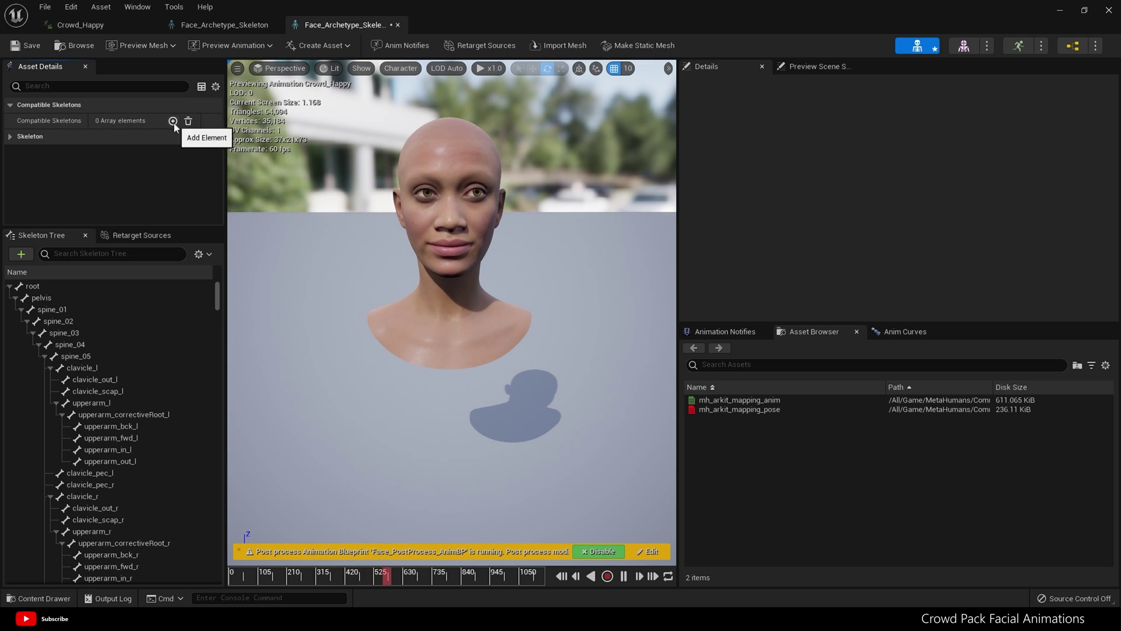
click(222, 45)
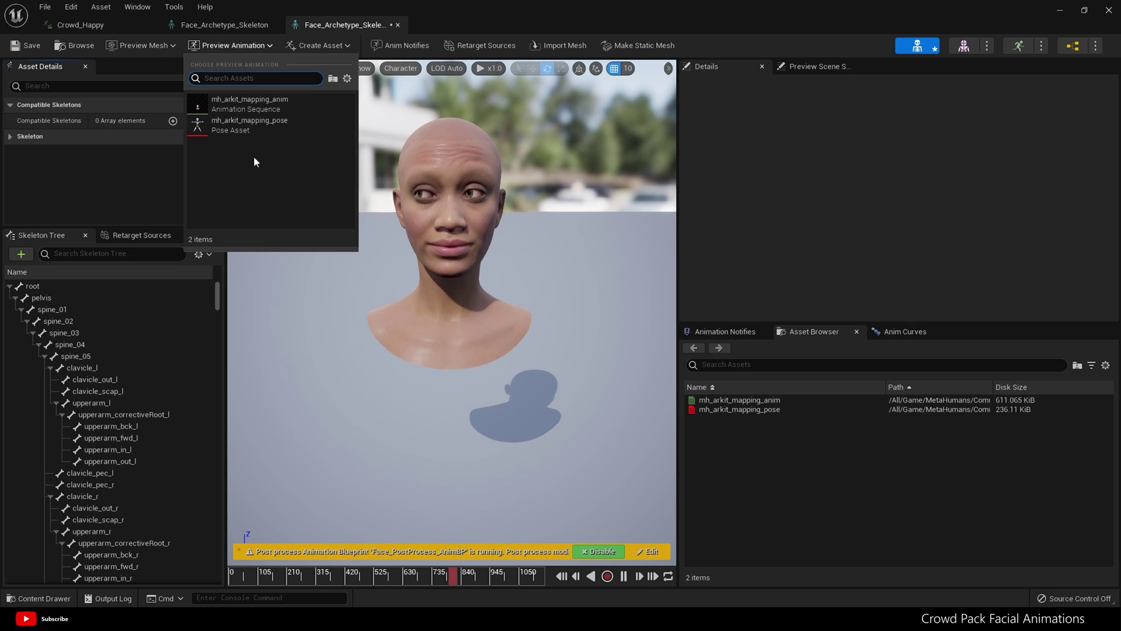
click(172, 121)
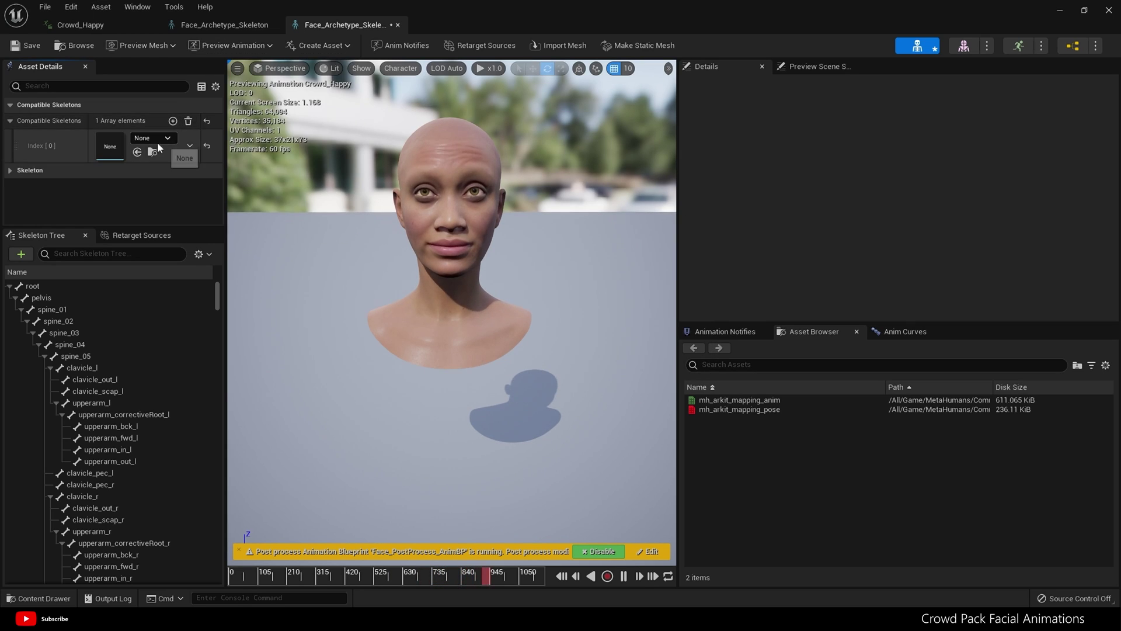
click(156, 141)
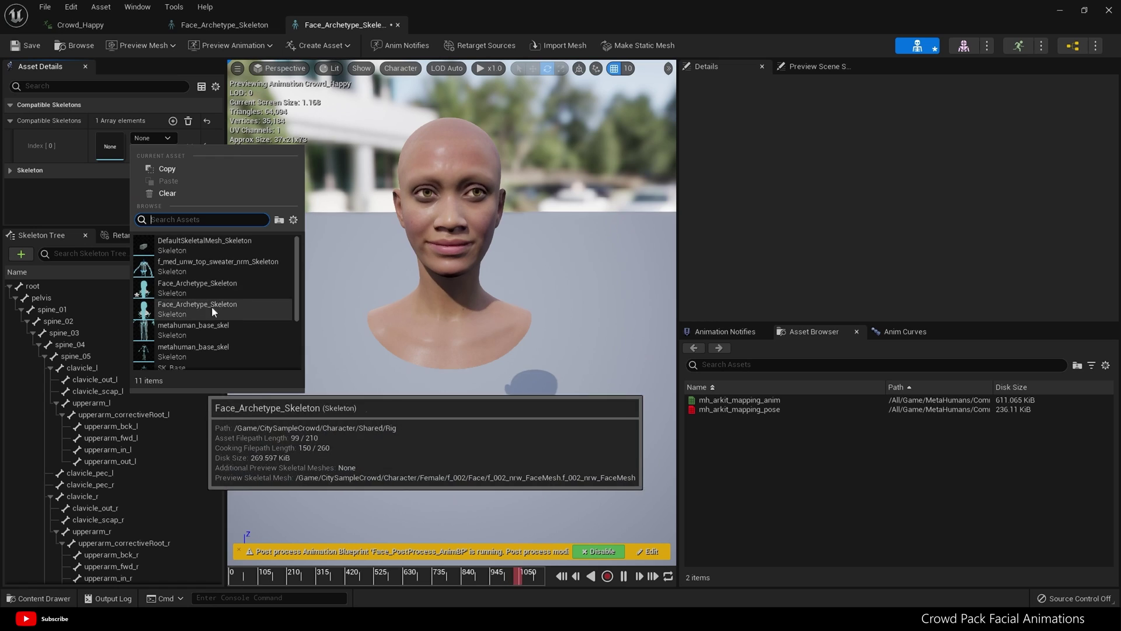
mouse_move(212, 310)
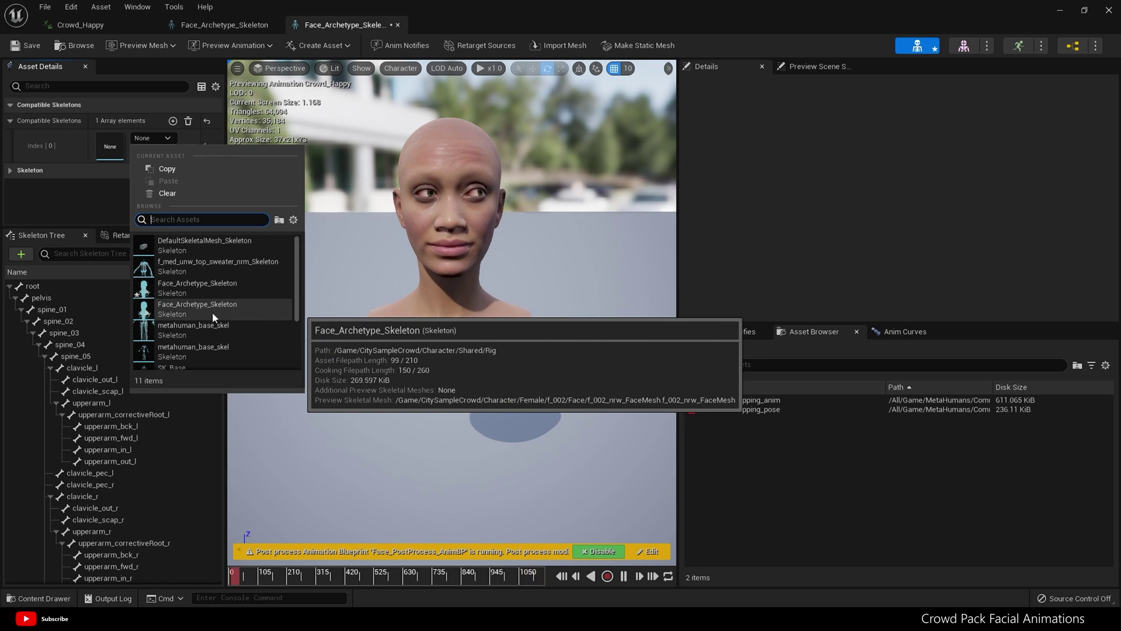
click(218, 311)
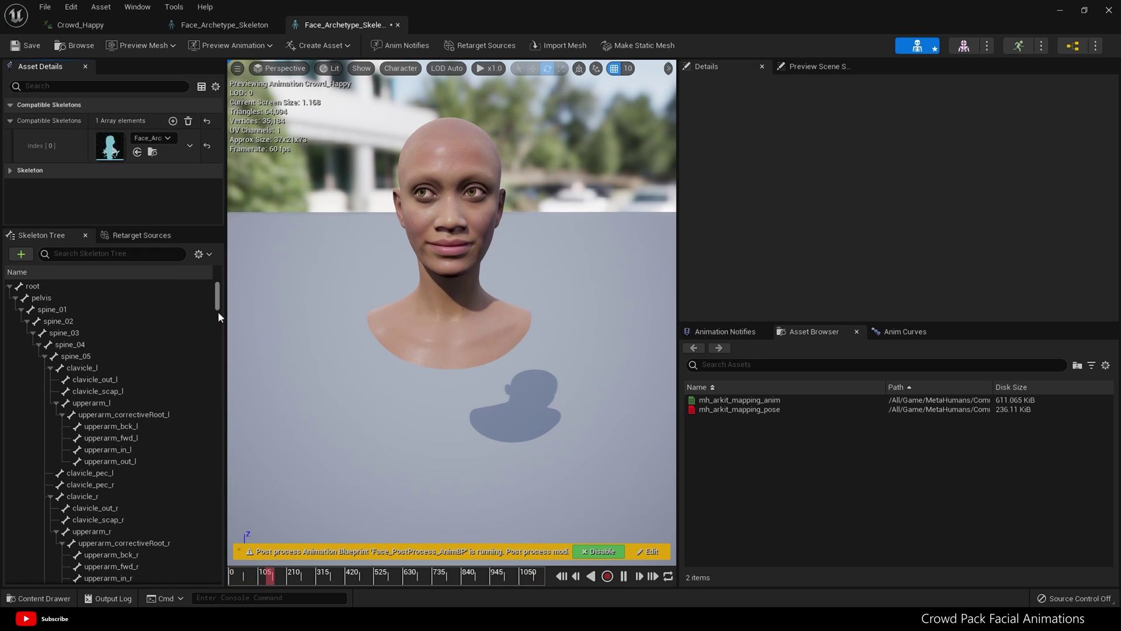
click(28, 45)
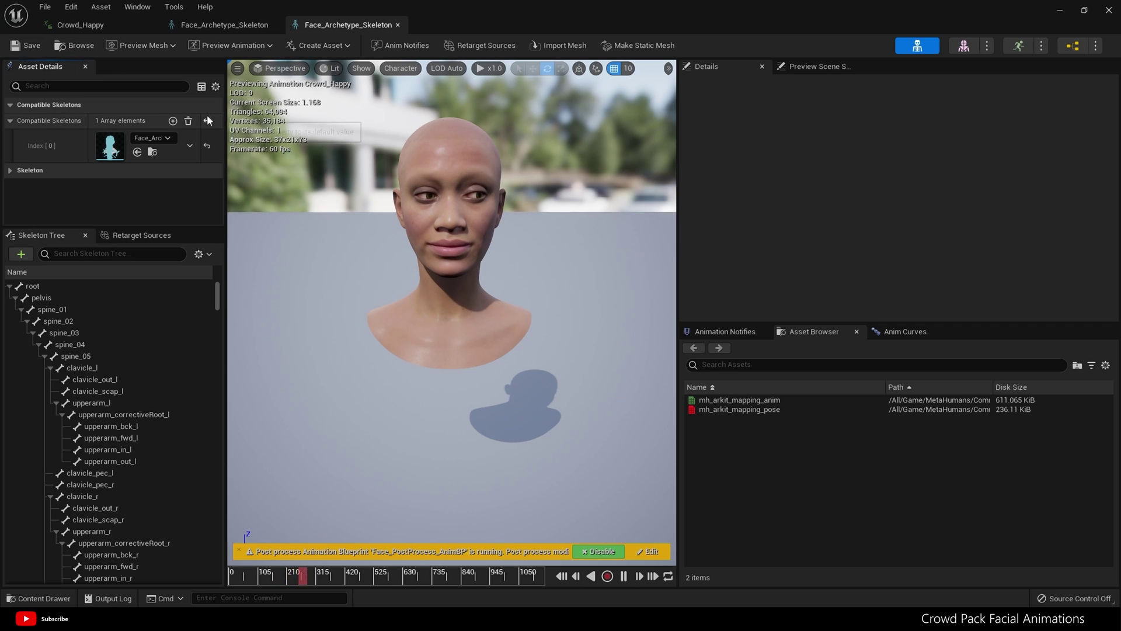
click(229, 46)
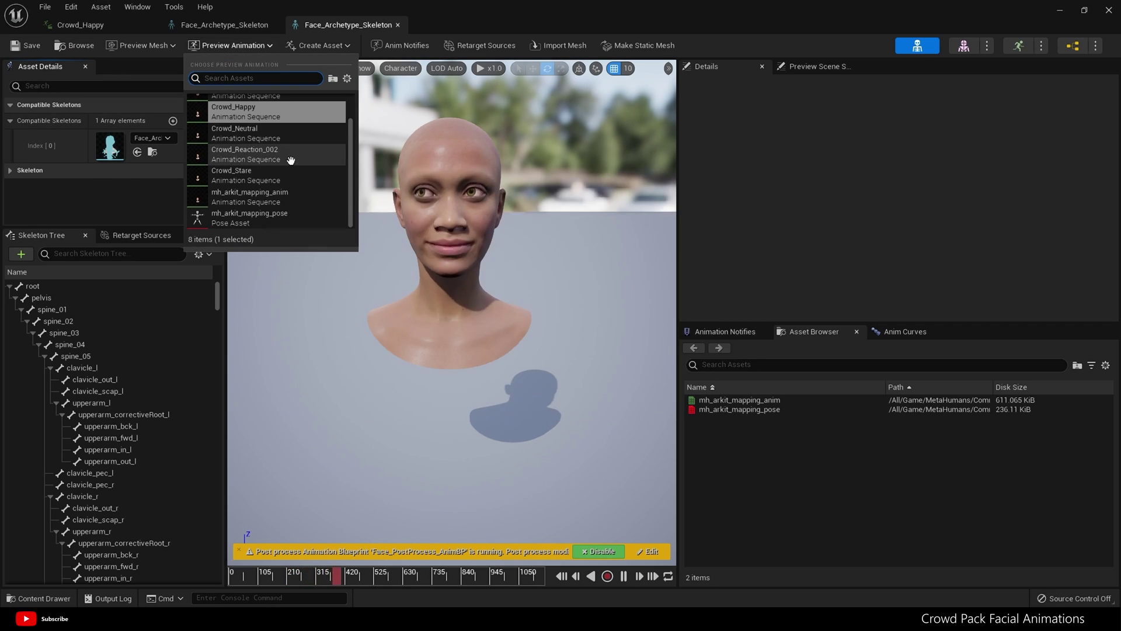
click(257, 146)
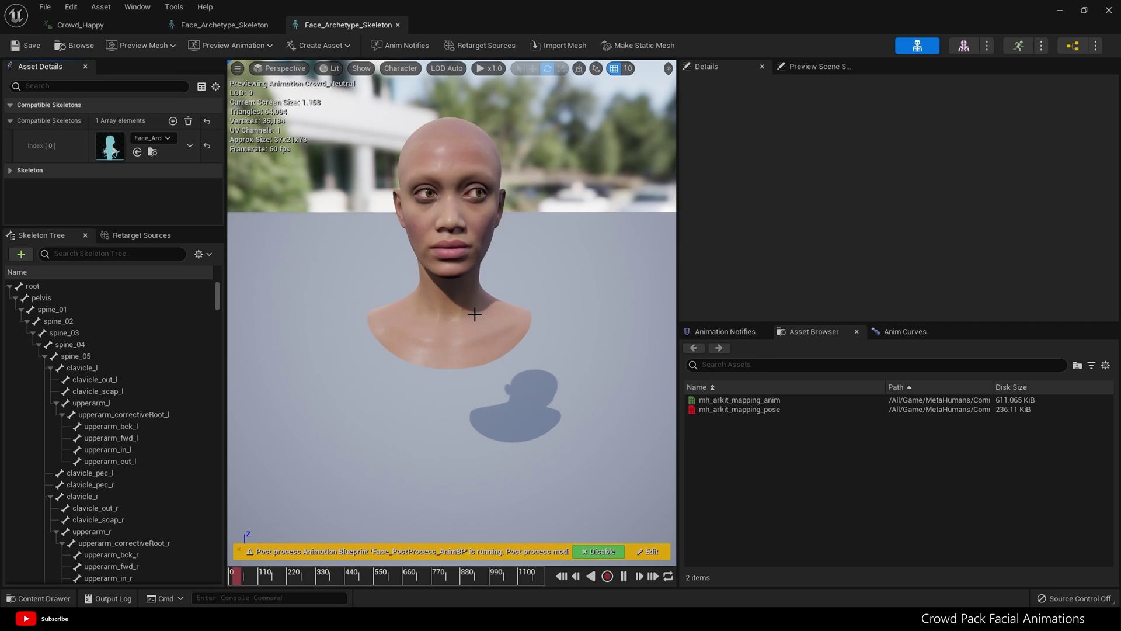
click(239, 47)
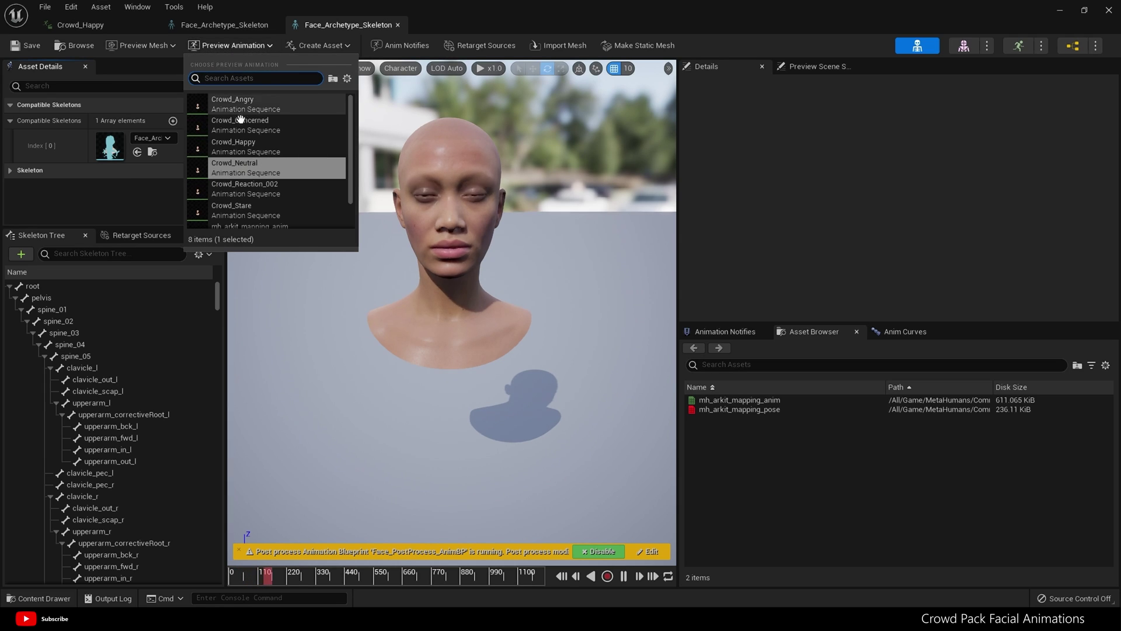
click(289, 128)
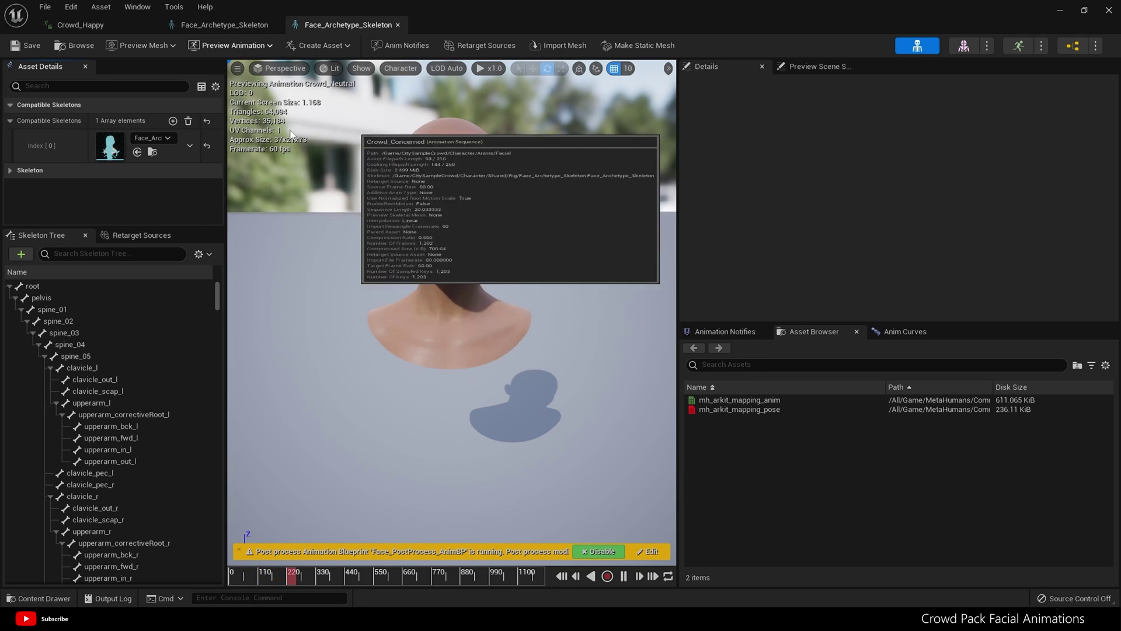
click(225, 46)
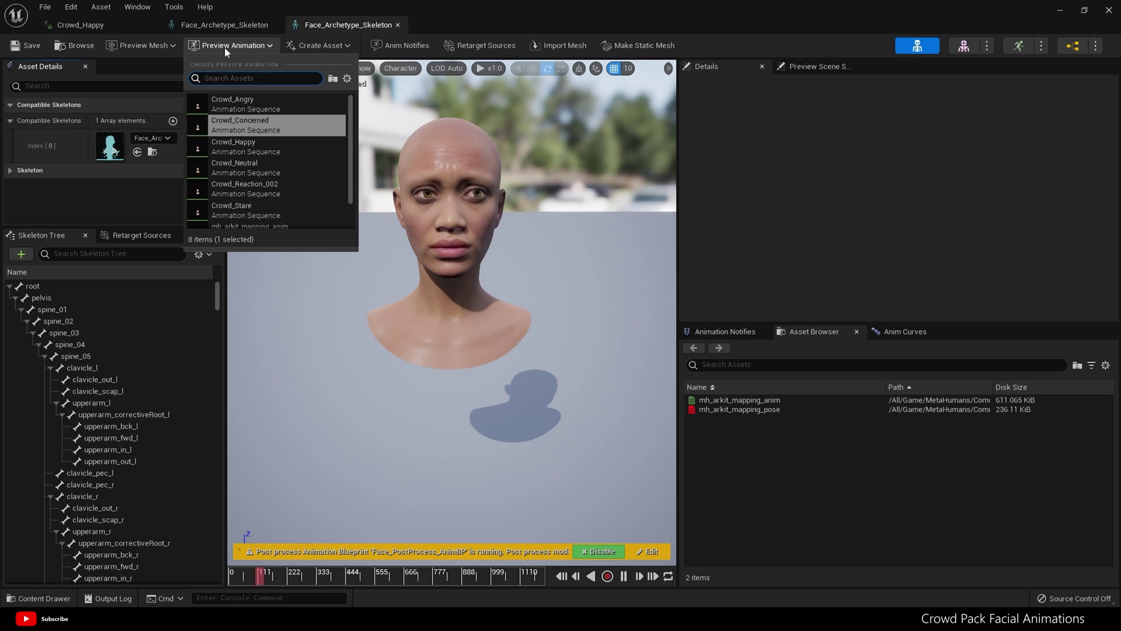
click(254, 210)
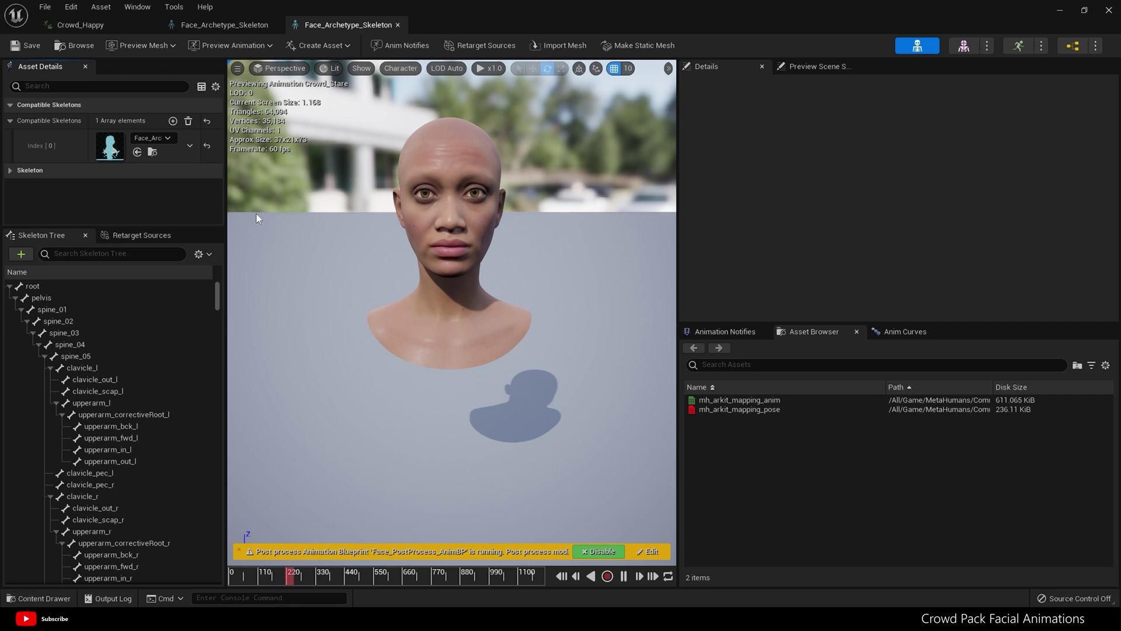
click(234, 46)
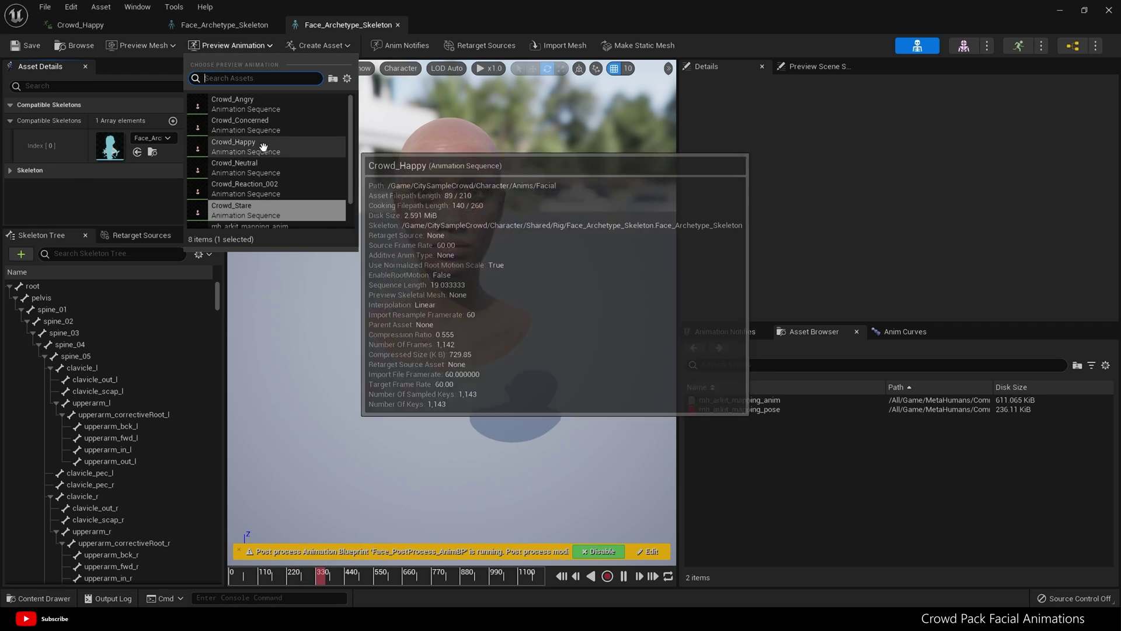
click(266, 154)
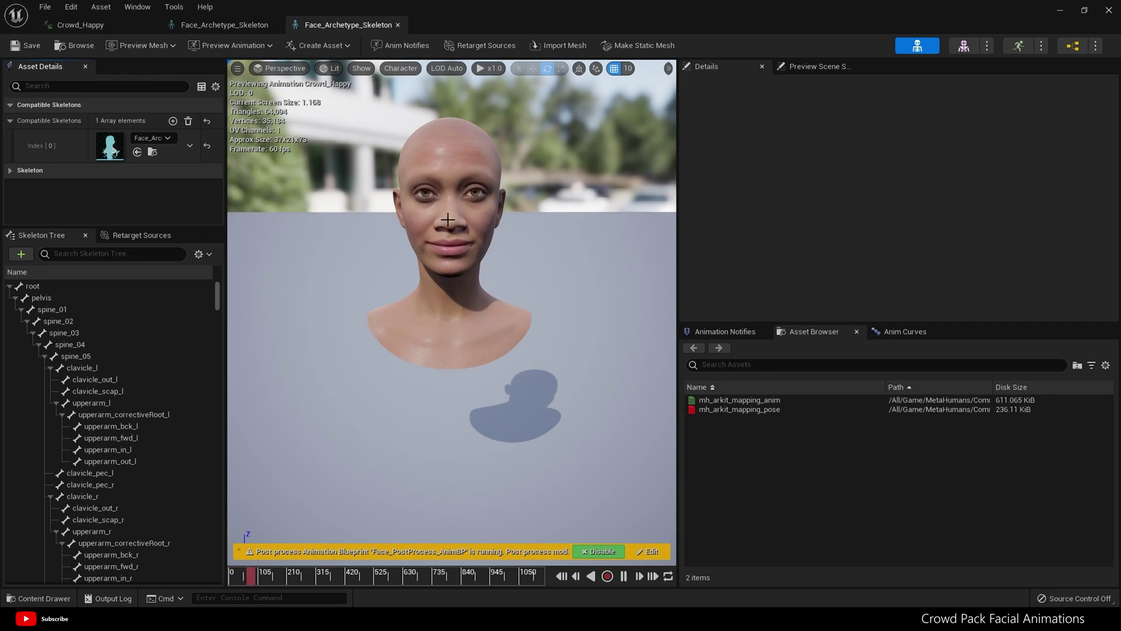